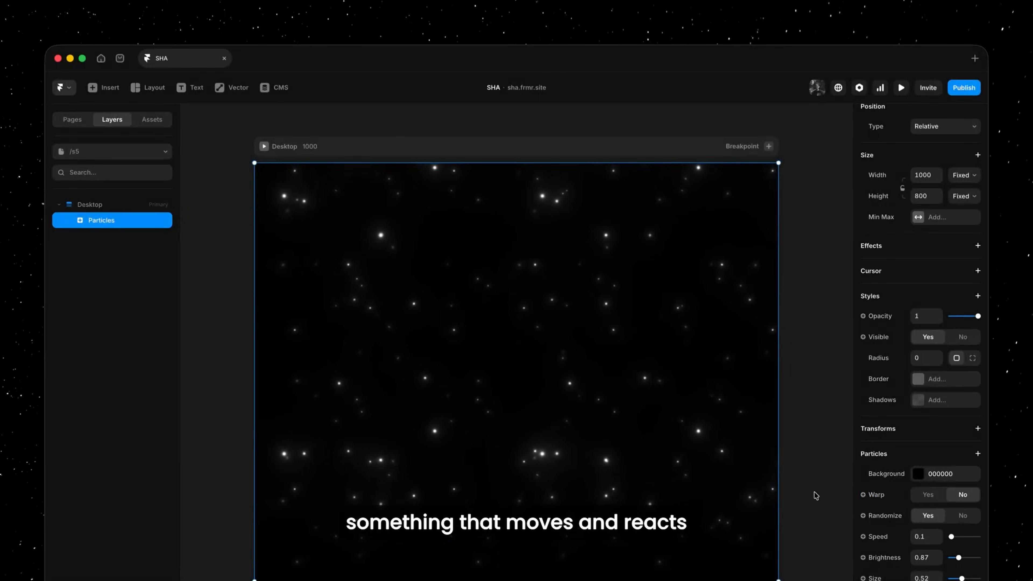
Try the Warp option on the Particles shader, adjust its brightness slightly, and switch Warp back to No
{"action": "left_click", "coordinate": [928, 494]}
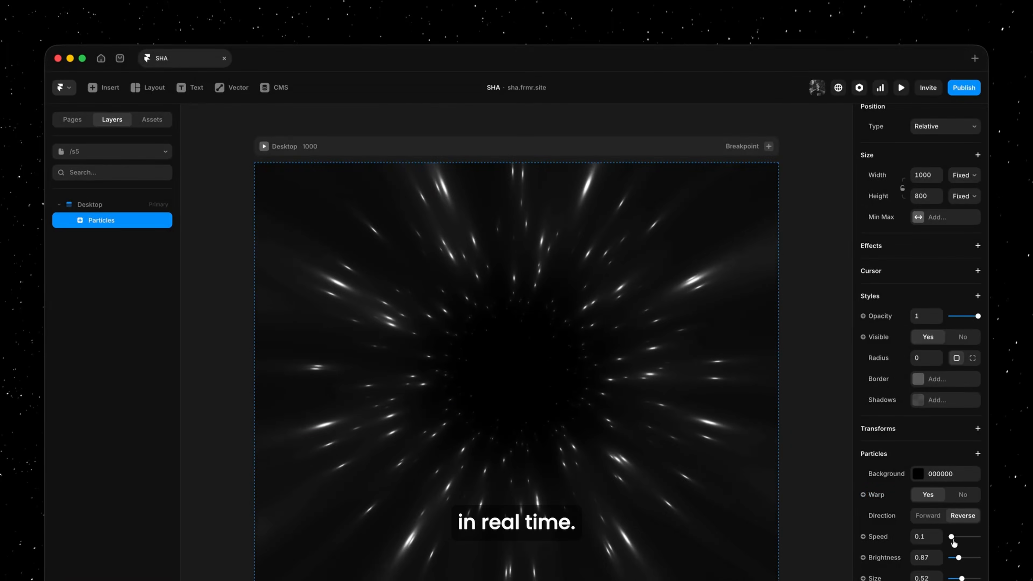
{"action": "left_click_drag", "start_coordinate": [958, 557], "coordinate": [957, 559]}
{"action": "left_click", "coordinate": [962, 496]}
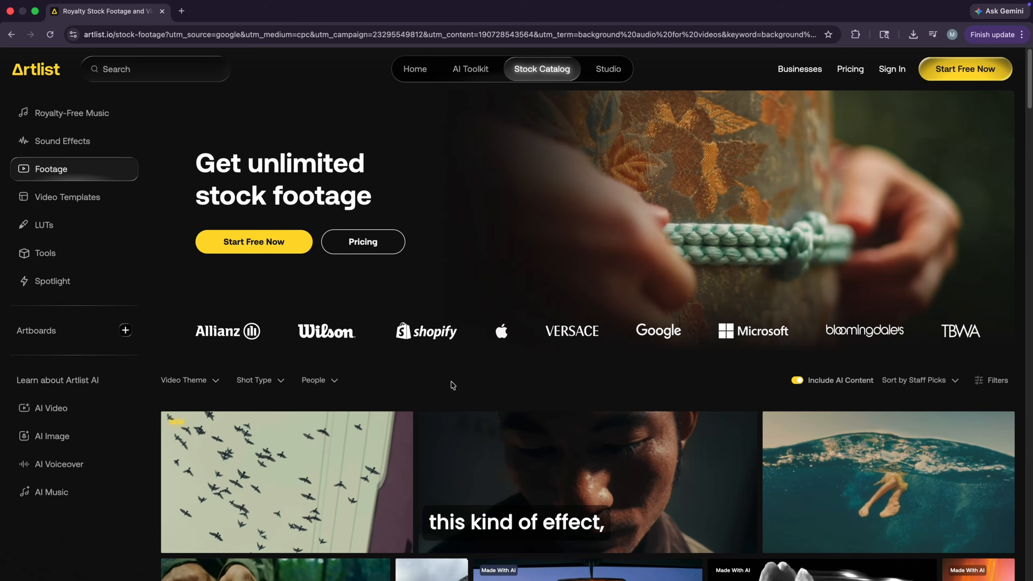
Browse the clips in Artlist's stock footage catalog
{"action": "scroll", "coordinate": [452, 385], "scroll_direction": "down", "scroll_amount": 2}
{"action": "scroll", "coordinate": [452, 385], "scroll_direction": "down", "scroll_amount": 4}
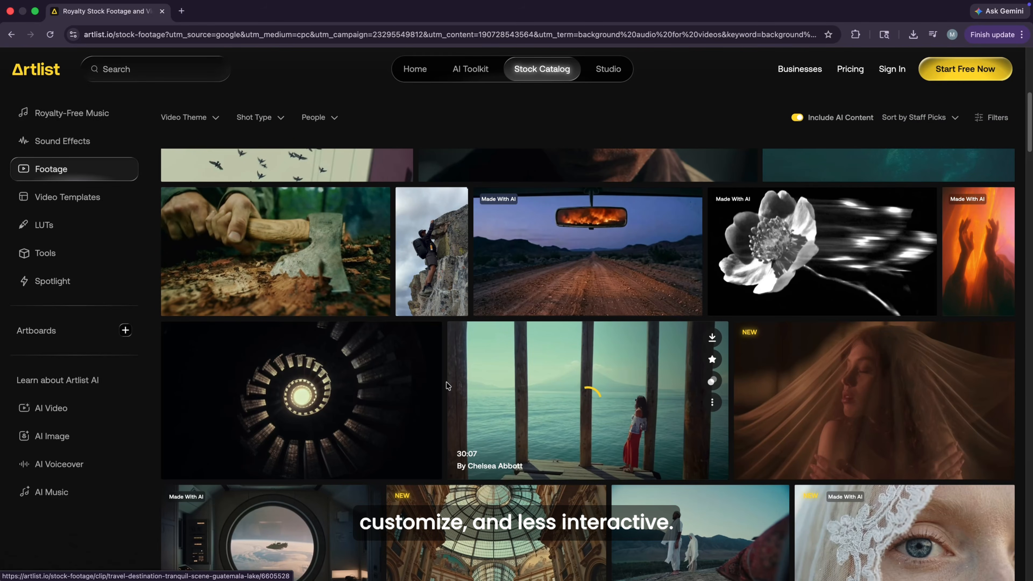
{"action": "scroll", "coordinate": [448, 386], "scroll_direction": "down", "scroll_amount": 3}
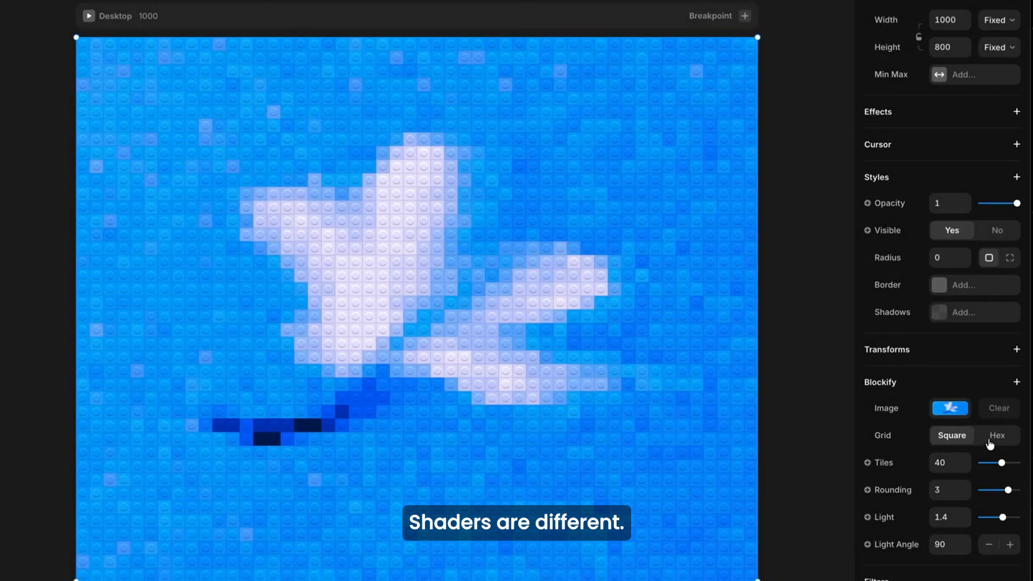
Try the Hex grid on the Blockify shader, return it to Square, and adjust the number of tiles
{"action": "left_click", "coordinate": [989, 439]}
{"action": "left_click", "coordinate": [952, 441]}
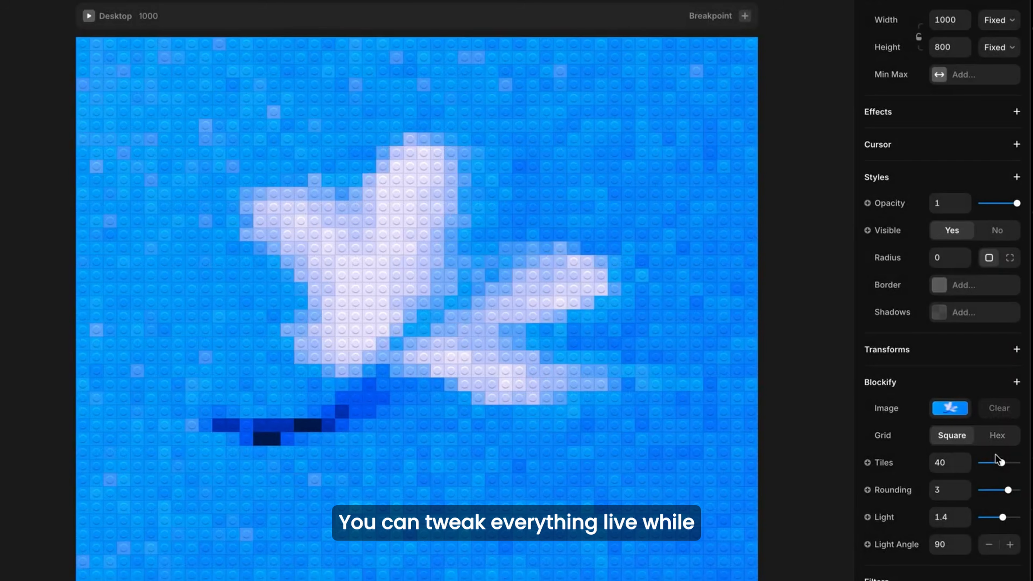
{"action": "left_click_drag", "start_coordinate": [1003, 469], "coordinate": [1006, 470]}
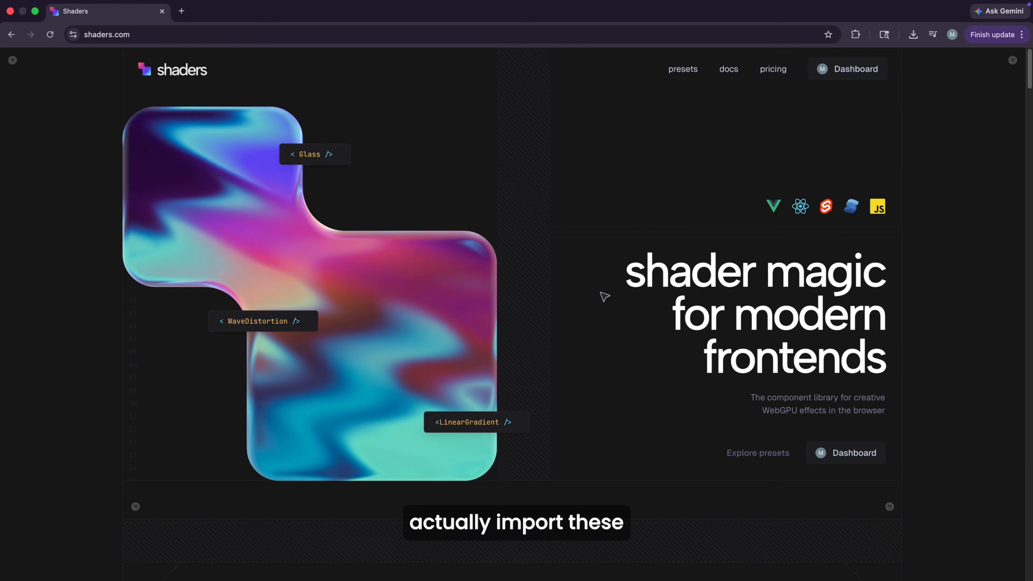
Look through the shaders.com homepage, its Aurora component documentation and its preset library
{"action": "scroll", "coordinate": [606, 295], "scroll_direction": "down", "scroll_amount": 10}
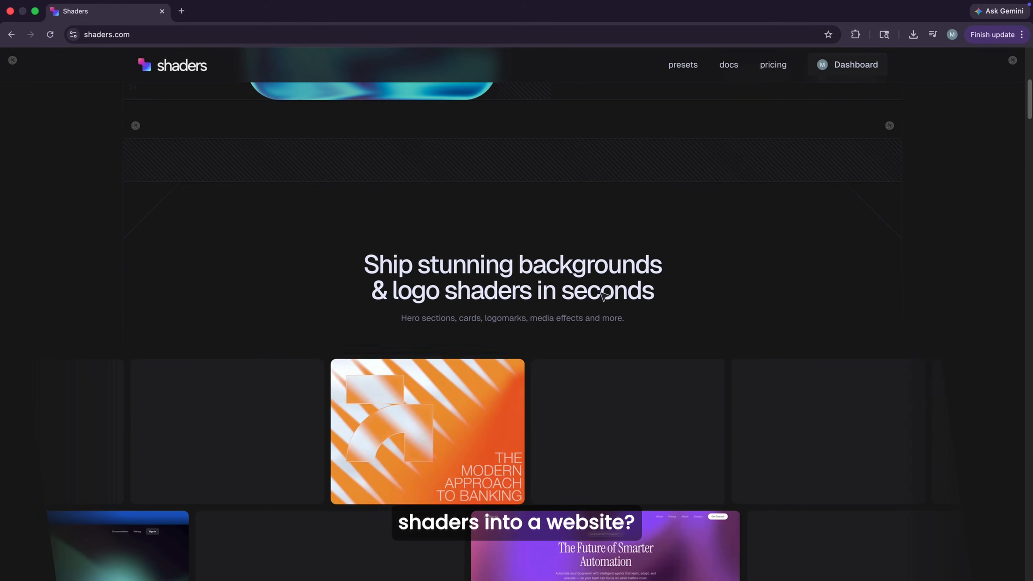
{"action": "scroll", "coordinate": [605, 295], "scroll_direction": "down", "scroll_amount": 5}
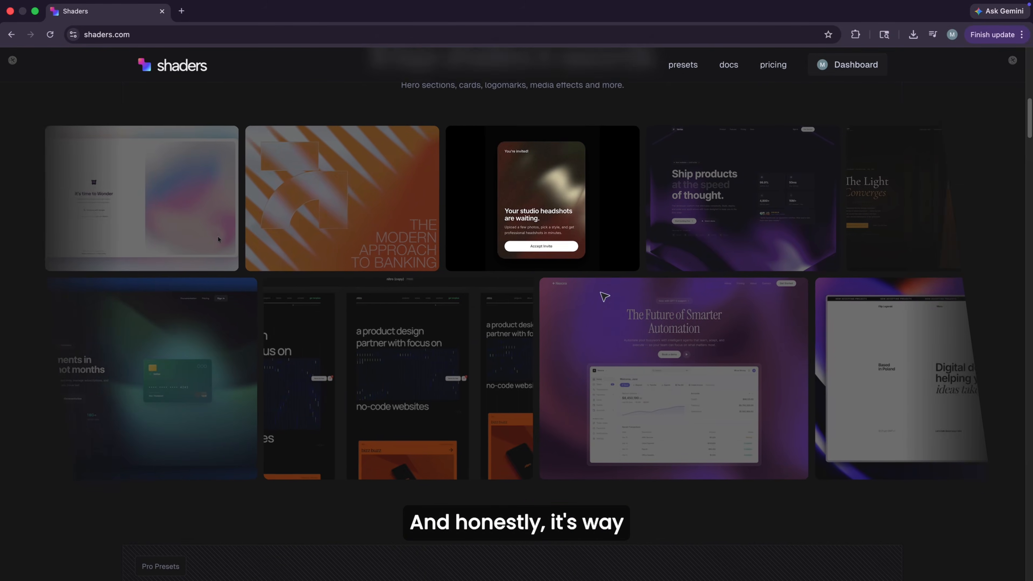
{"action": "scroll", "coordinate": [605, 295], "scroll_direction": "down", "scroll_amount": 12}
{"action": "scroll", "coordinate": [601, 296], "scroll_direction": "down", "scroll_amount": 5}
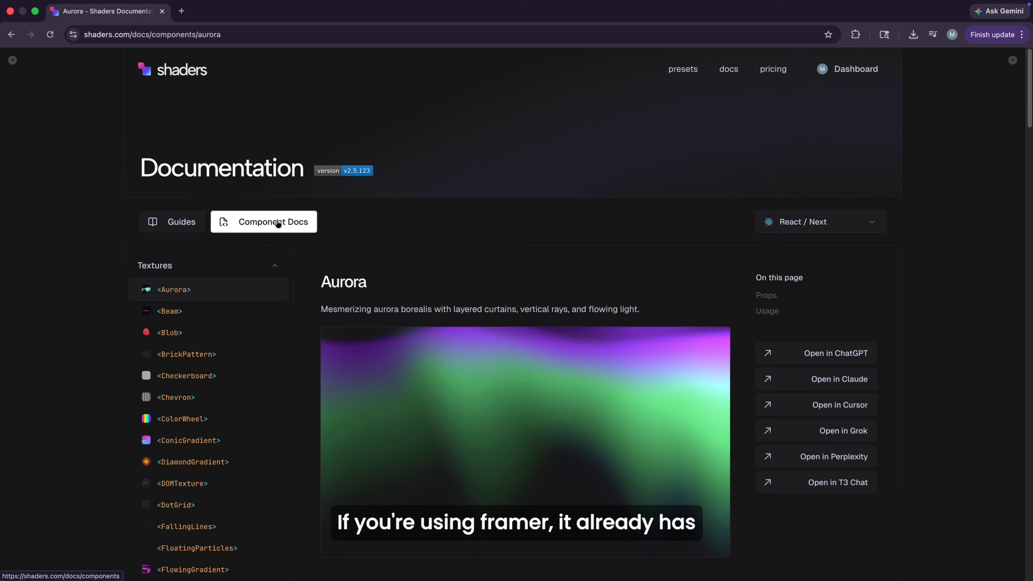
{"action": "scroll", "coordinate": [380, 181], "scroll_direction": "down", "scroll_amount": 4}
{"action": "scroll", "coordinate": [380, 181], "scroll_direction": "down", "scroll_amount": 5}
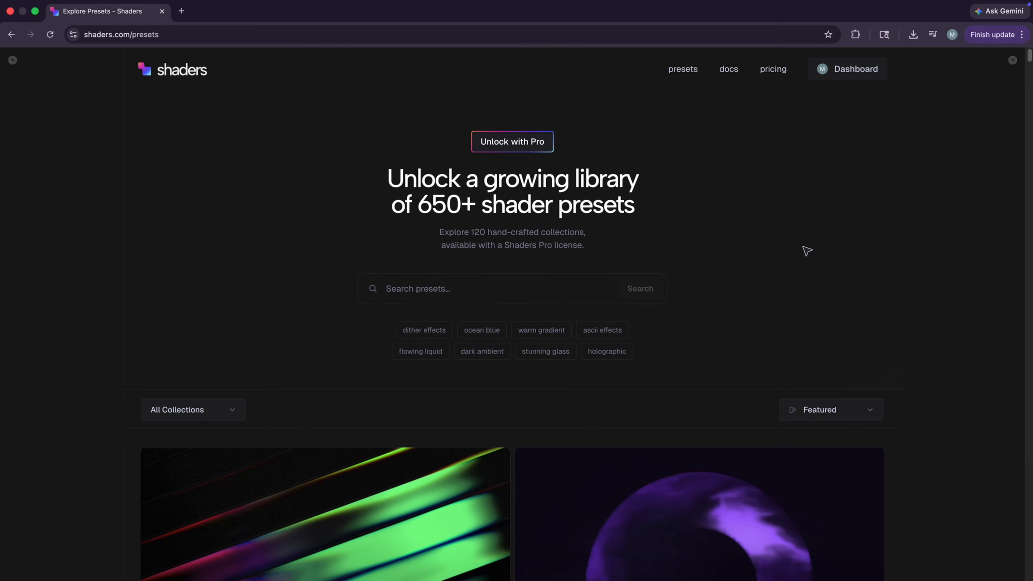
{"action": "scroll", "coordinate": [805, 250], "scroll_direction": "down", "scroll_amount": 8}
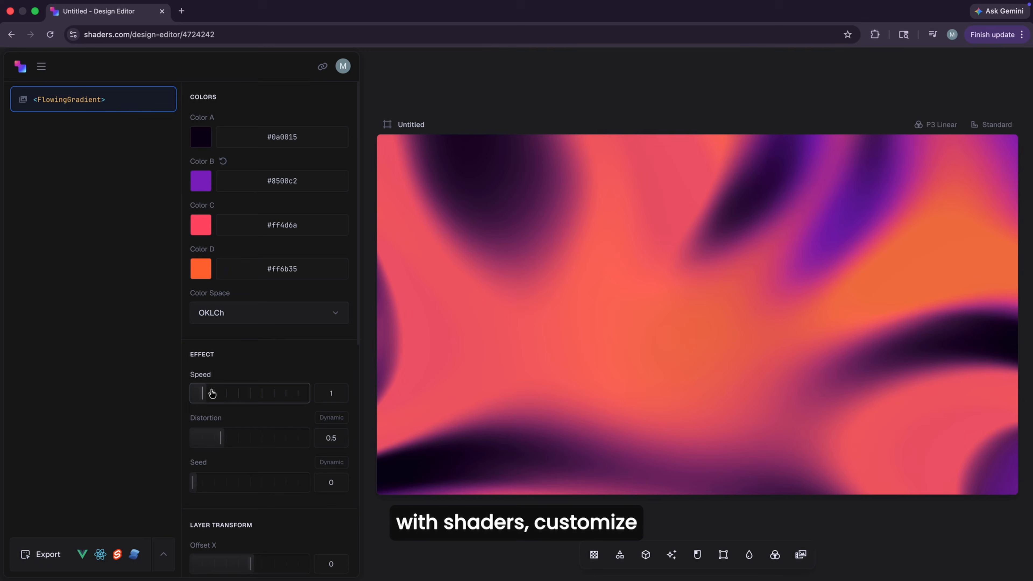
Set the FlowingGradient layer's speed to 5.4, distortion to 1 and seed to 54, and choose its Vue export
{"action": "left_click_drag", "start_coordinate": [203, 393], "coordinate": [255, 392]}
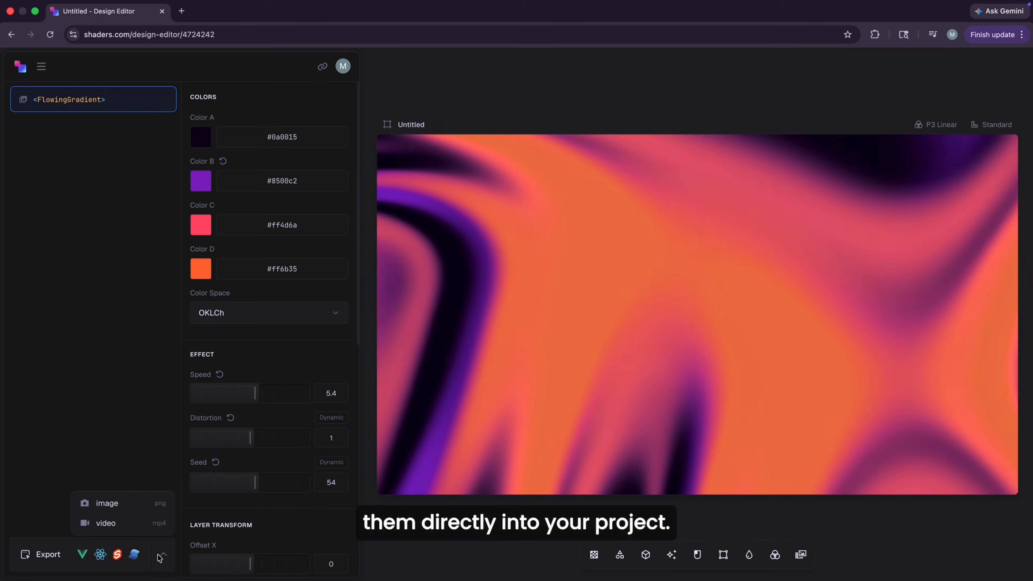
{"action": "left_click", "coordinate": [80, 555]}
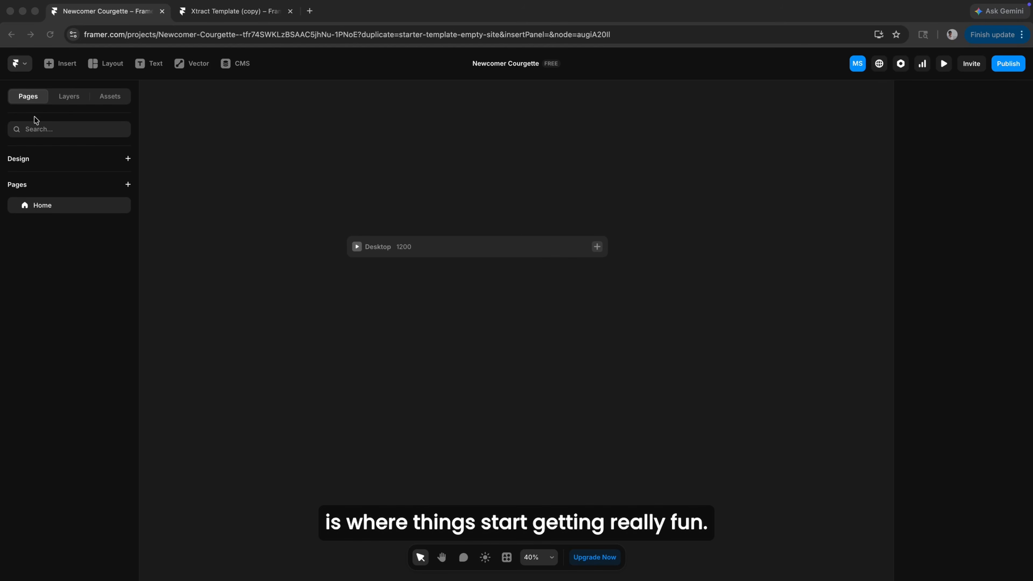
In Framer, open the insert options and set the Liquid Gradient shader's seed to 466, speed to 0.69 and frequency to 1.24
{"action": "left_click", "coordinate": [65, 65]}
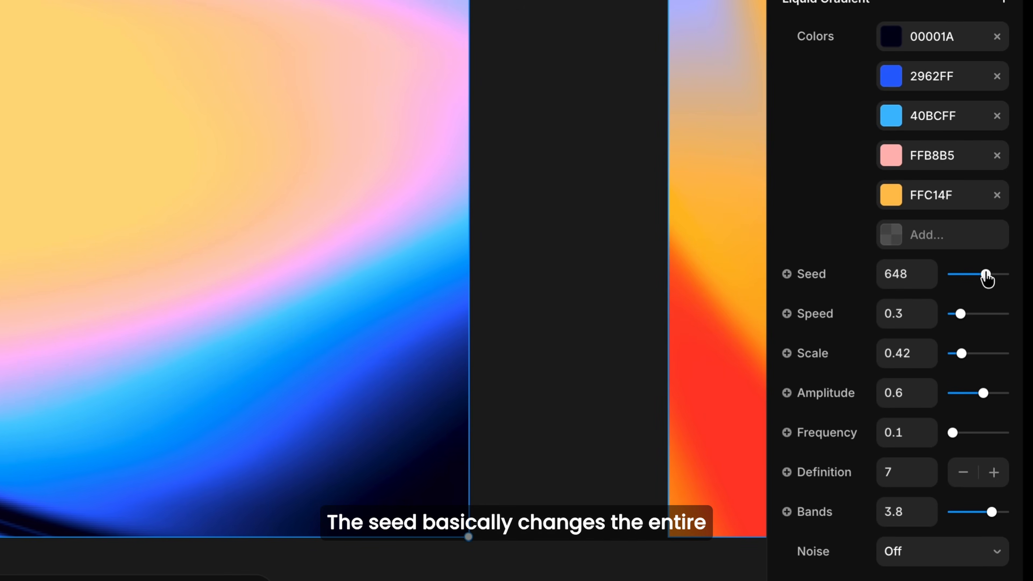
{"action": "left_click_drag", "start_coordinate": [986, 275], "coordinate": [973, 275]}
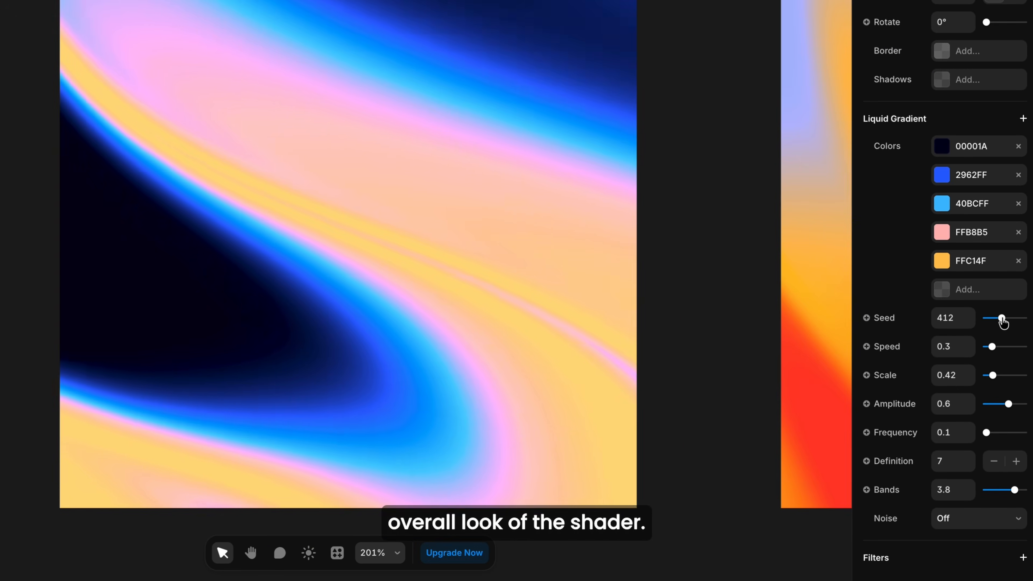
{"action": "left_click_drag", "start_coordinate": [1002, 319], "coordinate": [1004, 319]}
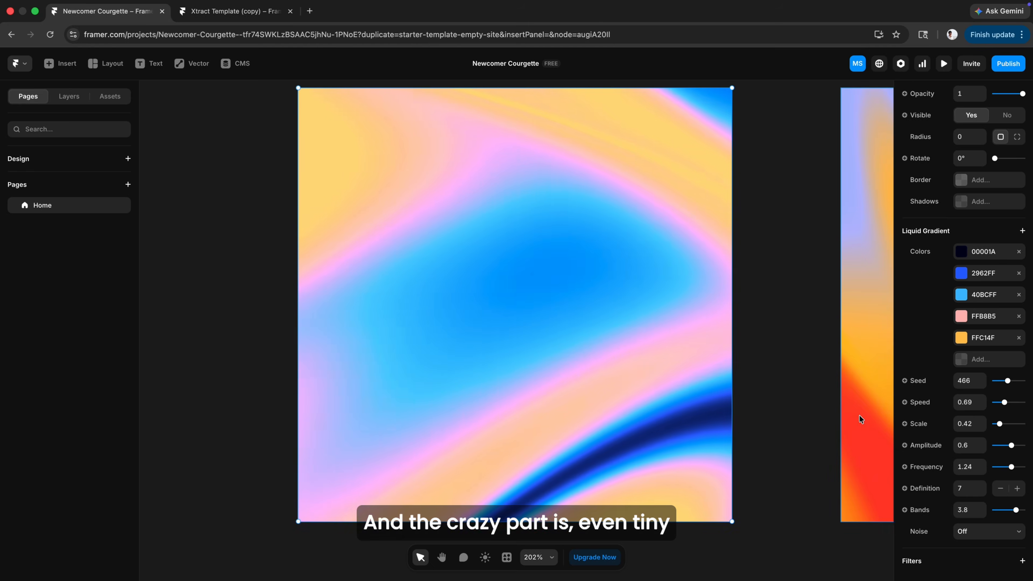
Raise the Wave Gradient shader's softness to its maximum
{"action": "left_click", "coordinate": [804, 354]}
{"action": "left_click_drag", "start_coordinate": [805, 353], "coordinate": [182, 363]}
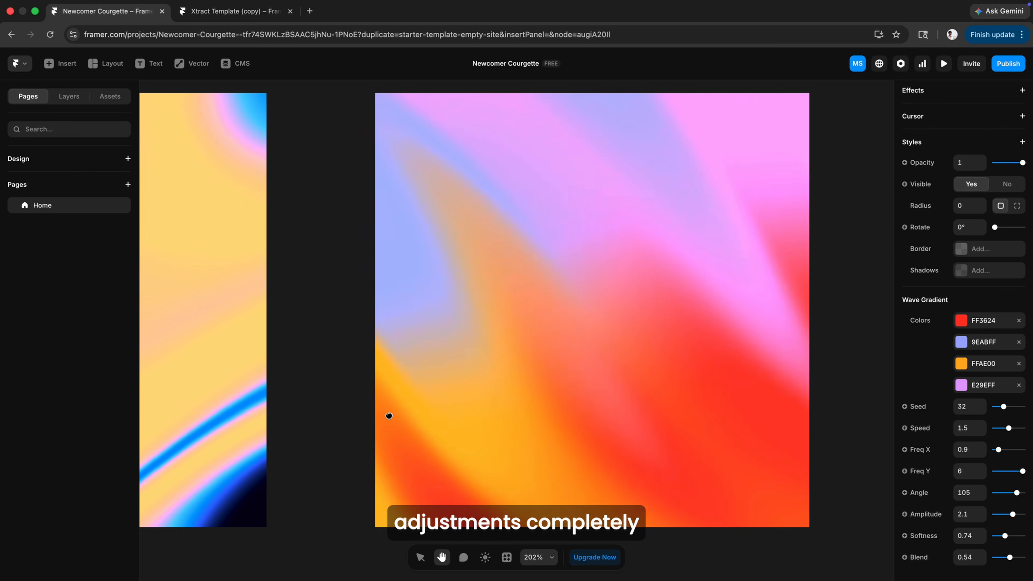
{"action": "left_click_drag", "start_coordinate": [389, 415], "coordinate": [387, 416]}
{"action": "left_click_drag", "start_coordinate": [1005, 536], "coordinate": [1026, 539]}
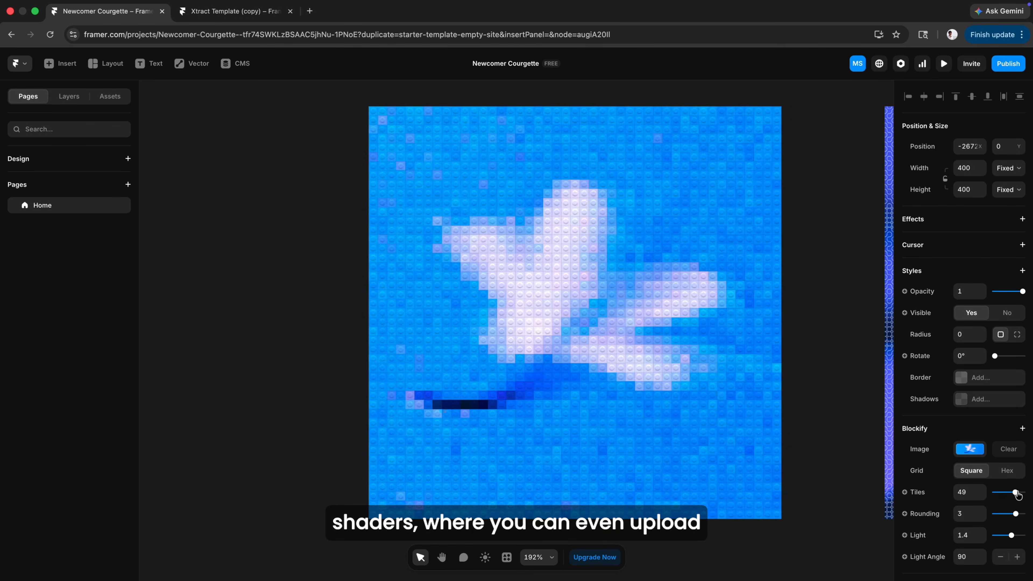
Replace the Blockify shader's image with small-dog-owners-1.jpg and reduce its number of tiles
{"action": "mouse_move", "coordinate": [1017, 493]}
{"action": "left_mouse_down"}
{"action": "mouse_move", "coordinate": [1008, 494]}
{"action": "mouse_move", "coordinate": [1016, 494]}
{"action": "left_mouse_up"}
{"action": "left_click", "coordinate": [972, 450]}
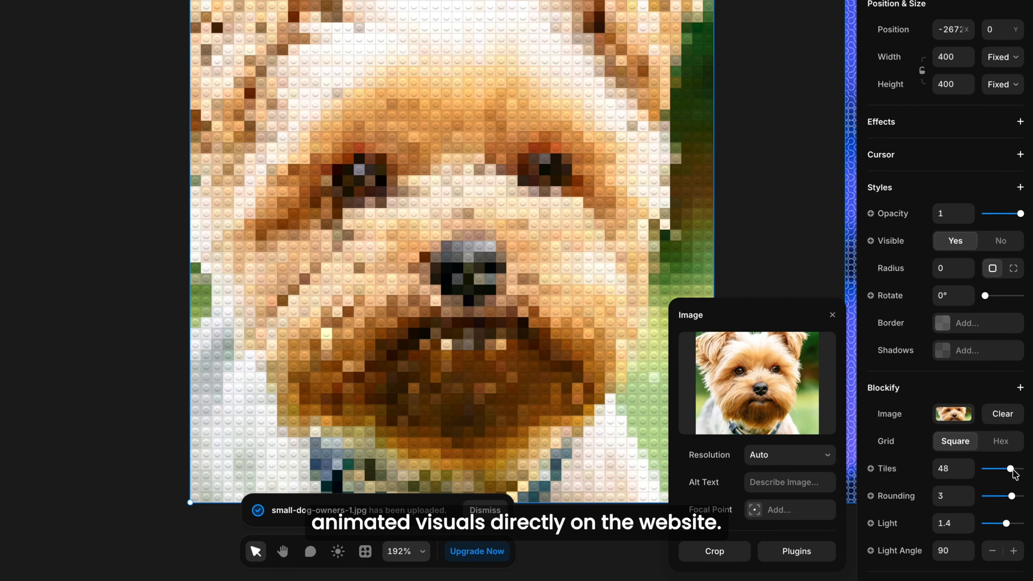
{"action": "mouse_move", "coordinate": [1014, 473]}
{"action": "left_mouse_down"}
{"action": "mouse_move", "coordinate": [995, 472]}
{"action": "mouse_move", "coordinate": [1005, 473]}
{"action": "left_mouse_up"}
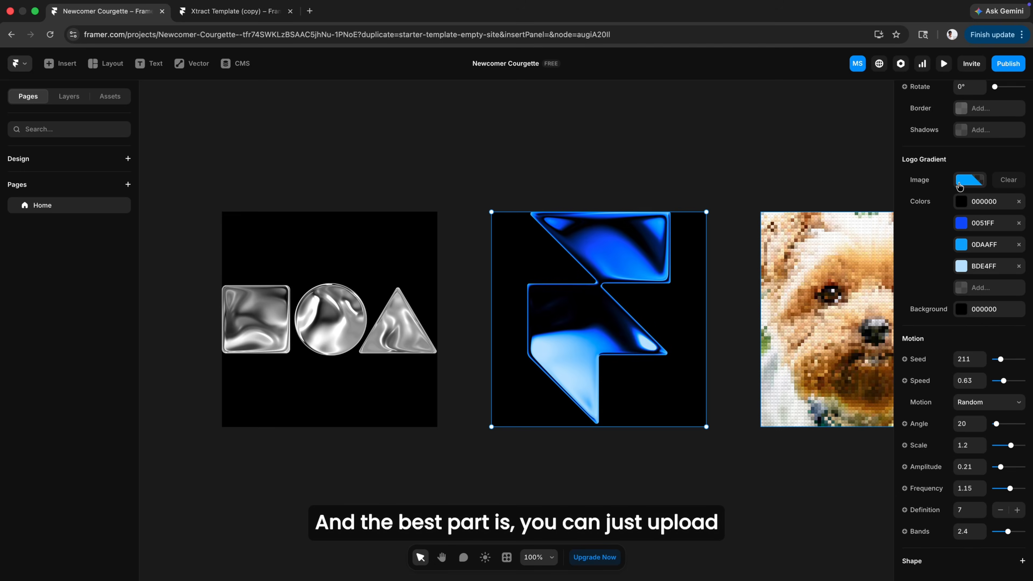
Replace the Logo Gradient image with the Apple logo and recolor its three blue colors to FFBF00, FFD30D and F5FFBD
{"action": "left_click", "coordinate": [966, 184]}
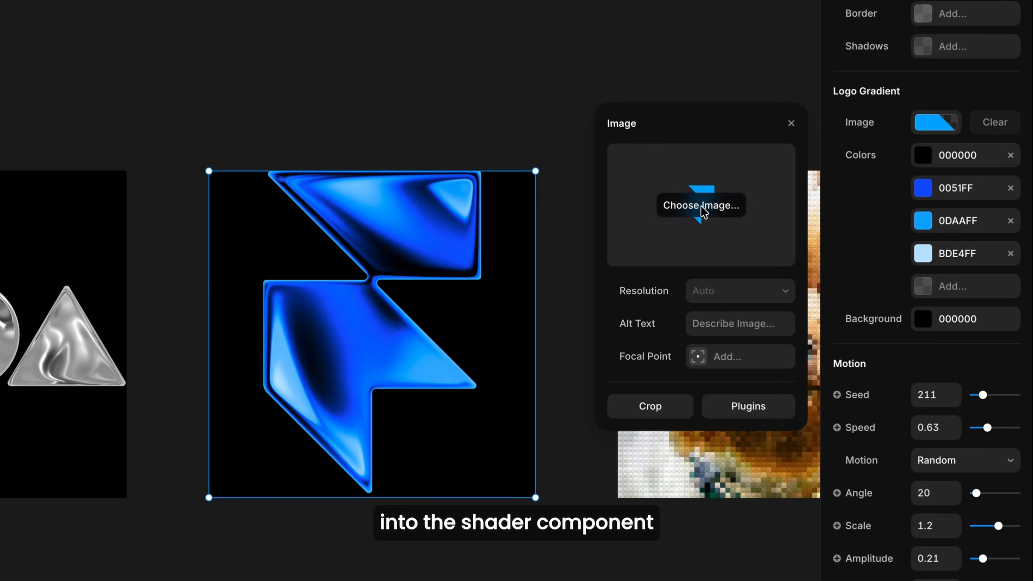
{"action": "left_click", "coordinate": [812, 239]}
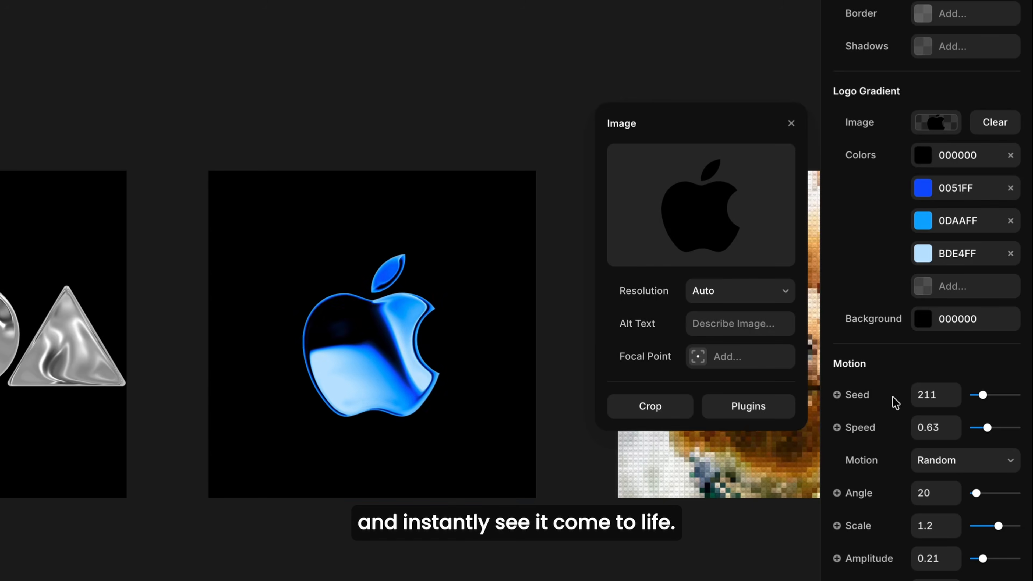
{"action": "left_click", "coordinate": [923, 188]}
{"action": "left_click_drag", "start_coordinate": [721, 323], "coordinate": [764, 327]}
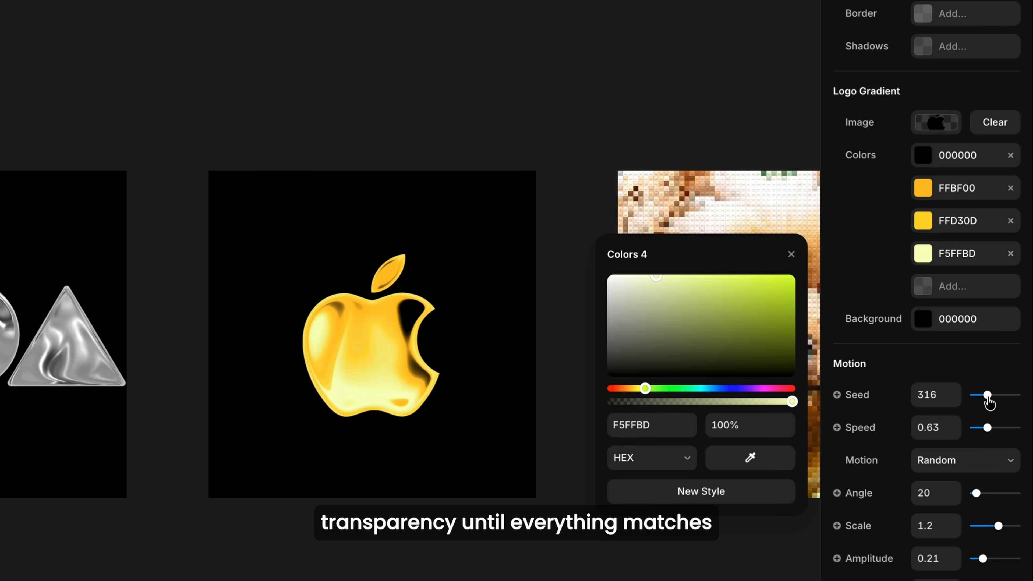
Set the Logo Gradient's seed to 343 and its background opacity to 0
{"action": "left_click_drag", "start_coordinate": [988, 399], "coordinate": [989, 399]}
{"action": "left_click", "coordinate": [922, 321]}
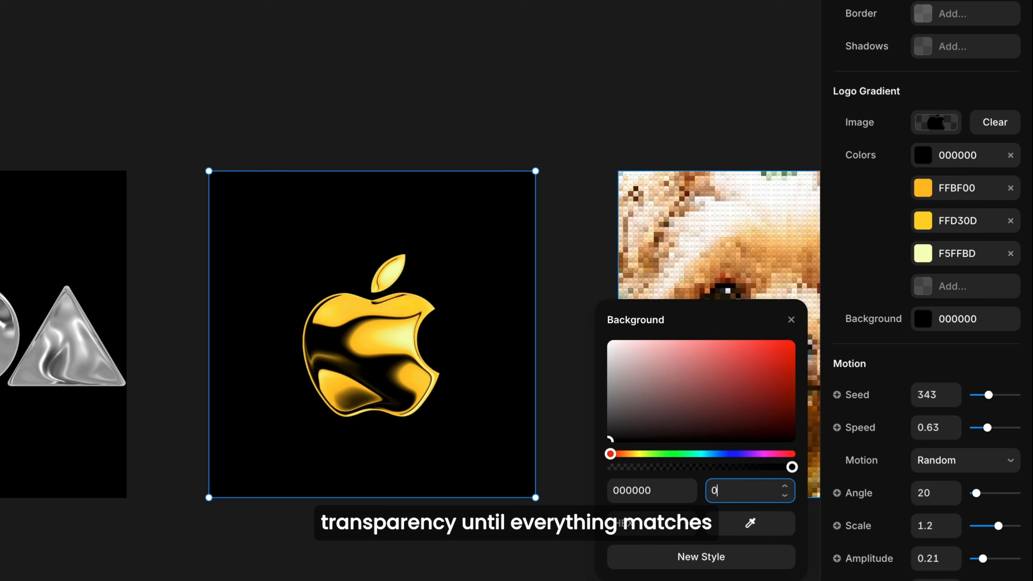
{"action": "left_click", "coordinate": [570, 452]}
{"action": "left_click", "coordinate": [423, 424]}
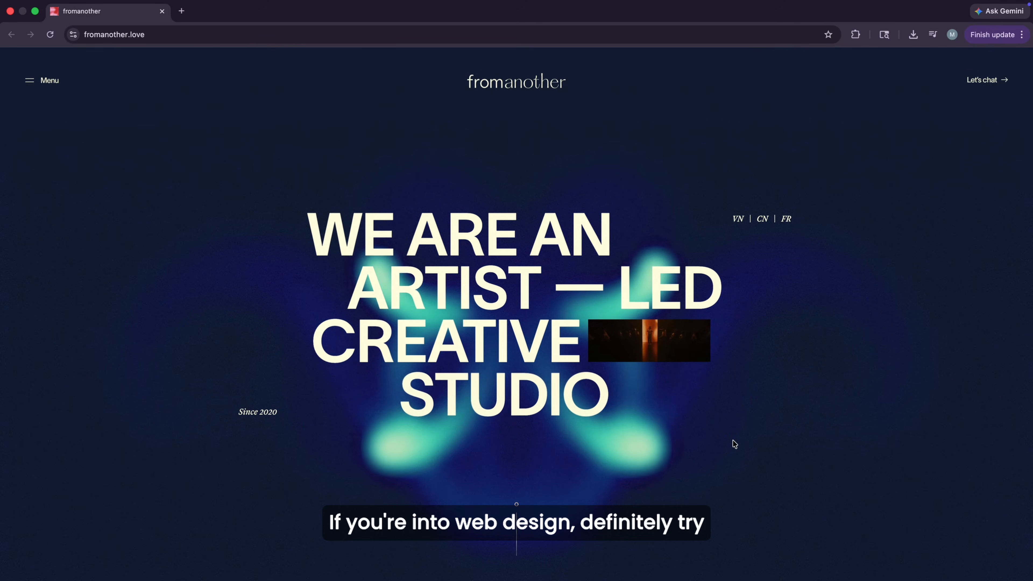
Browse the fromanother.love website to examine its animated shader background
{"action": "scroll", "coordinate": [734, 444], "scroll_direction": "down", "scroll_amount": 3}
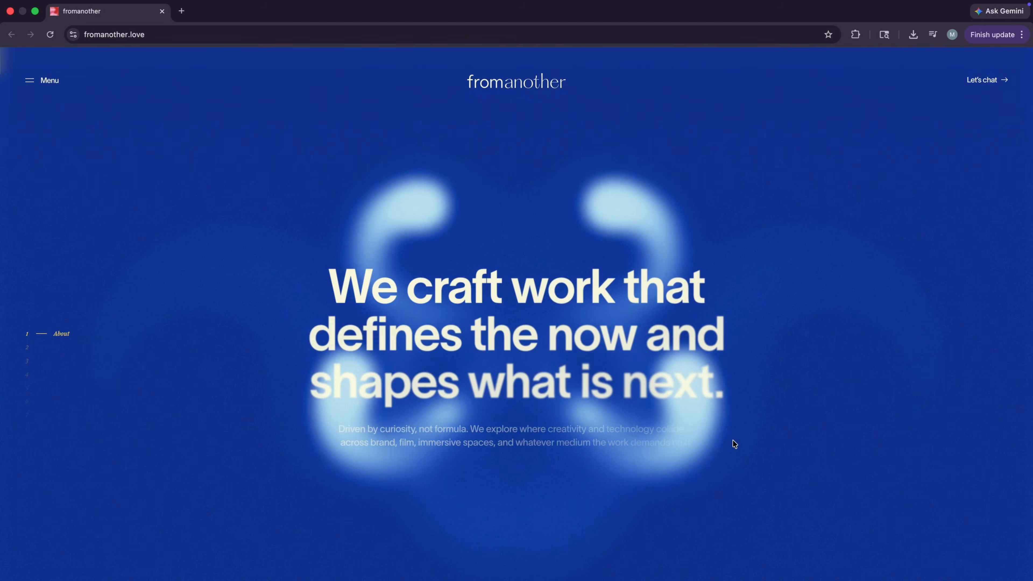
{"action": "scroll", "coordinate": [733, 444], "scroll_direction": "down", "scroll_amount": 3}
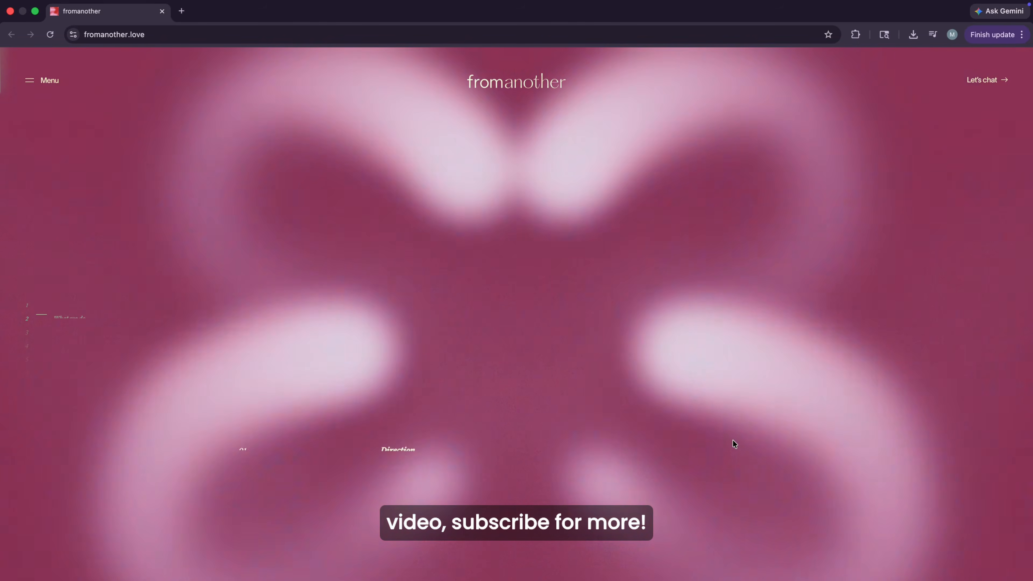